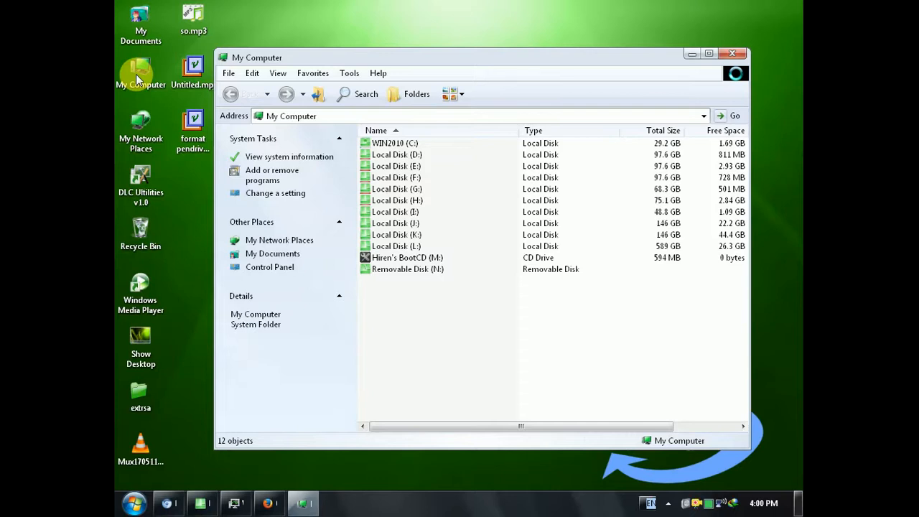
Step: Check the file system and capacity of Removable Disk (N:) in its properties, and close them without changes
left_click_drag(330, 62, 346, 26)
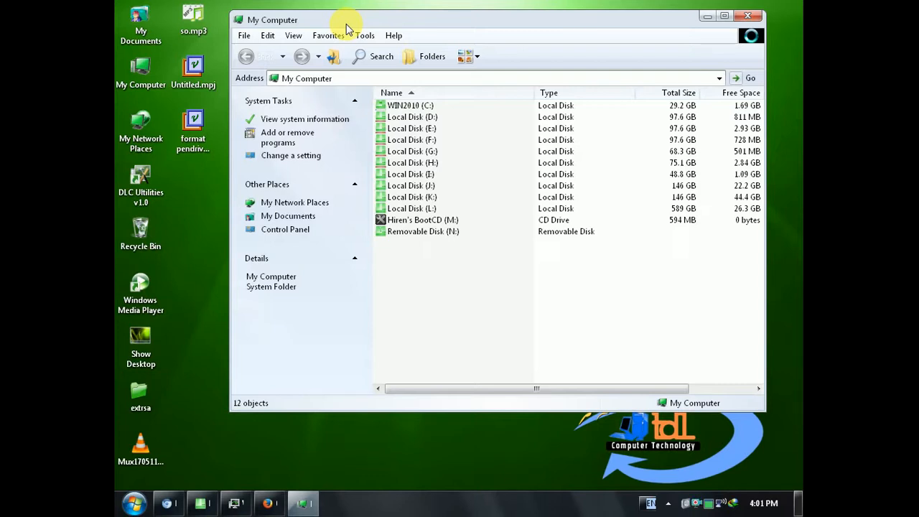
left_click(411, 232)
right_click(408, 239)
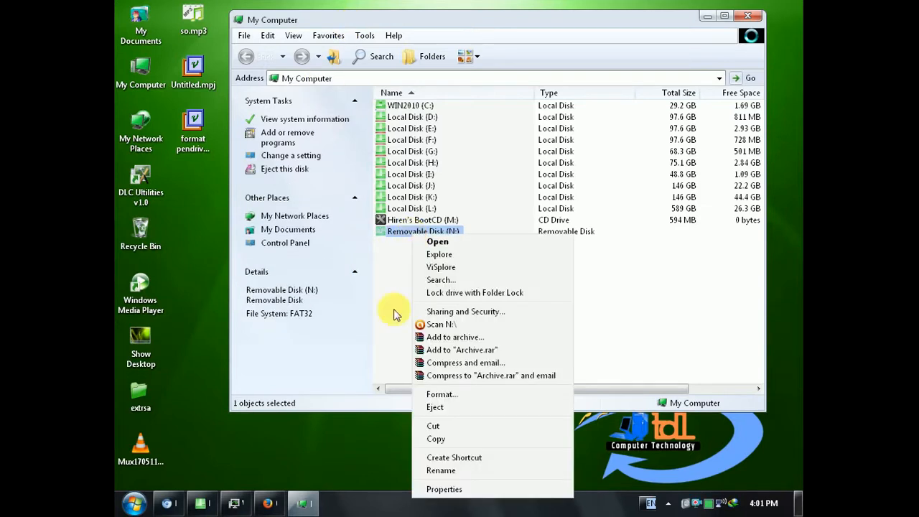
left_click(460, 488)
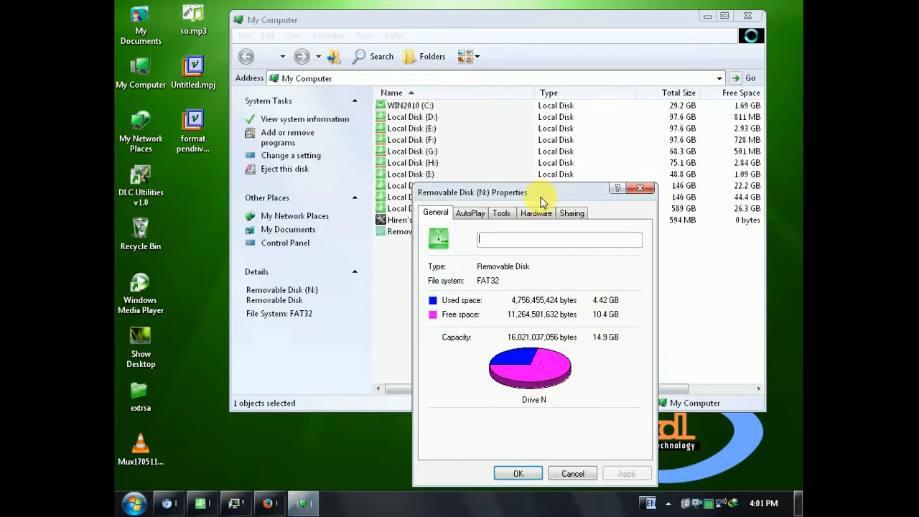
left_click_drag(541, 194, 544, 188)
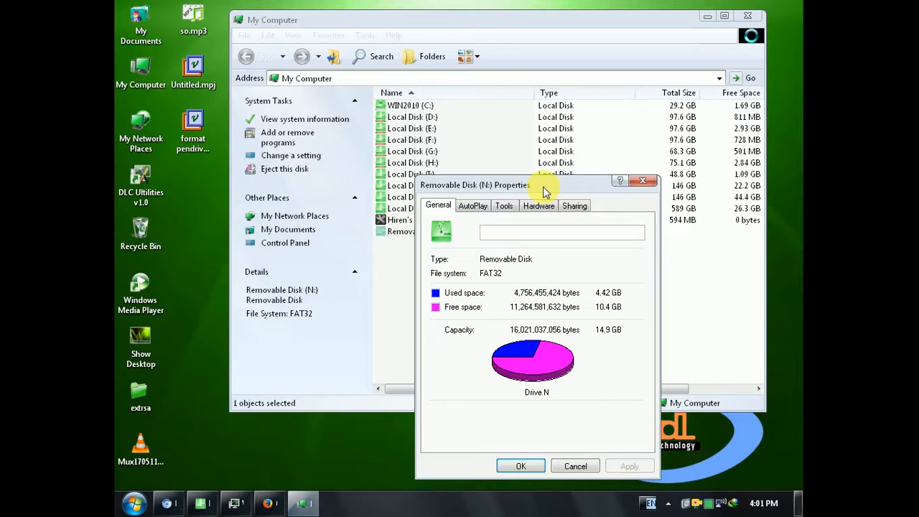
left_click(575, 466)
Step: Open the WinSetupFromUSB folder on the WIN2010 (C:) drive
left_click(407, 107)
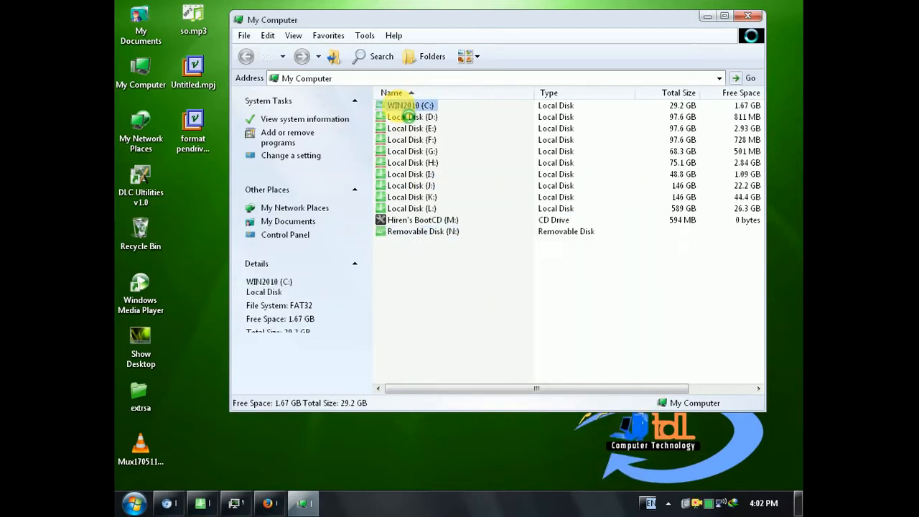
double_click(407, 108)
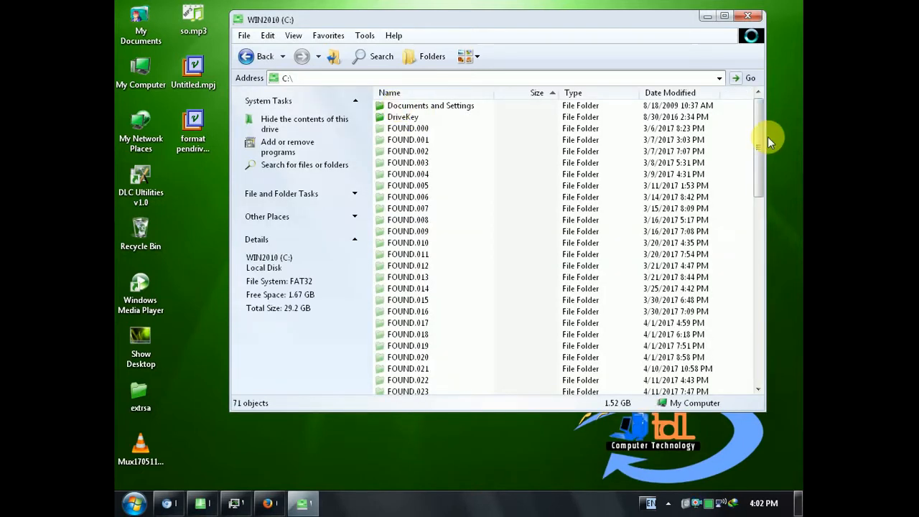
left_click_drag(756, 136, 758, 291)
double_click(436, 231)
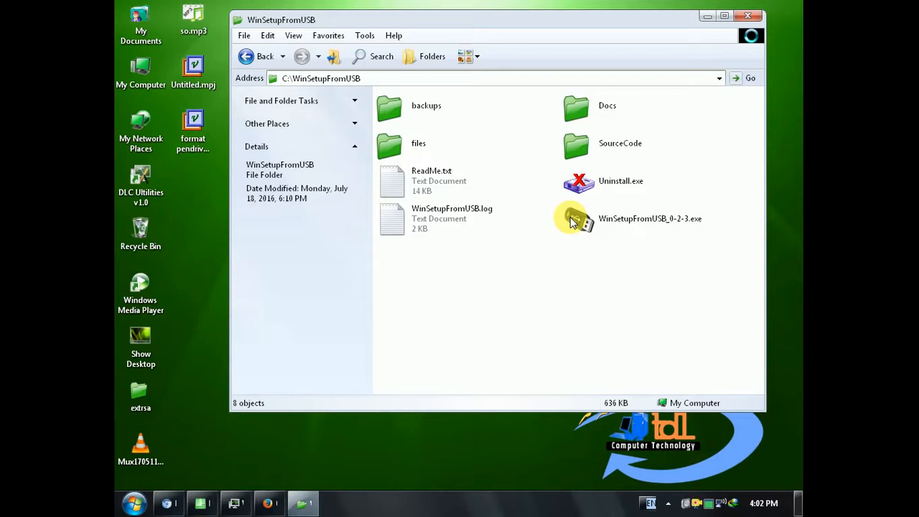
Step: Open another My Computer window and review the properties of Removable Disk (N:) again, closing them without changes
double_click(140, 71)
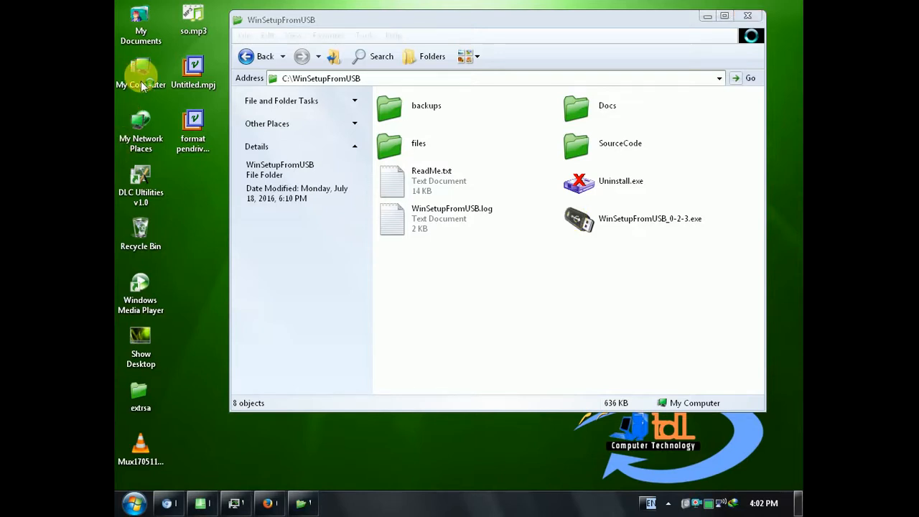
left_click(417, 249)
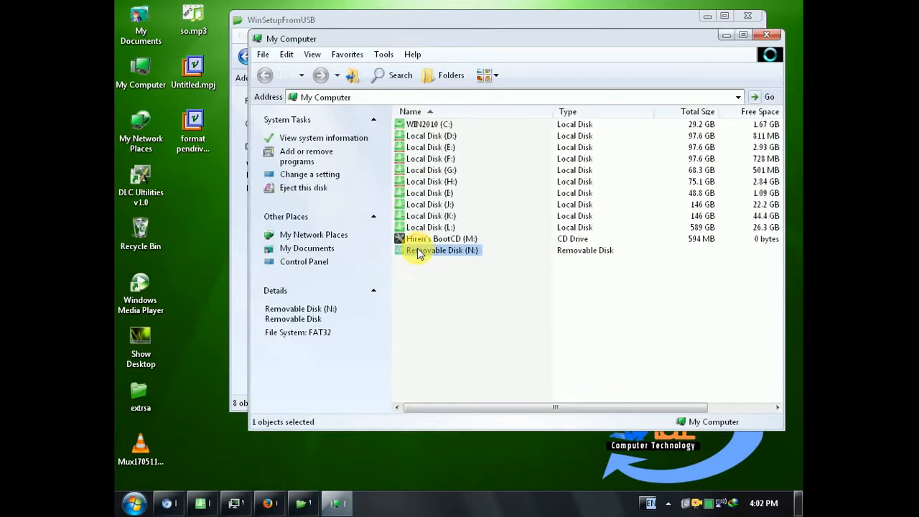
right_click(418, 249)
left_click(468, 500)
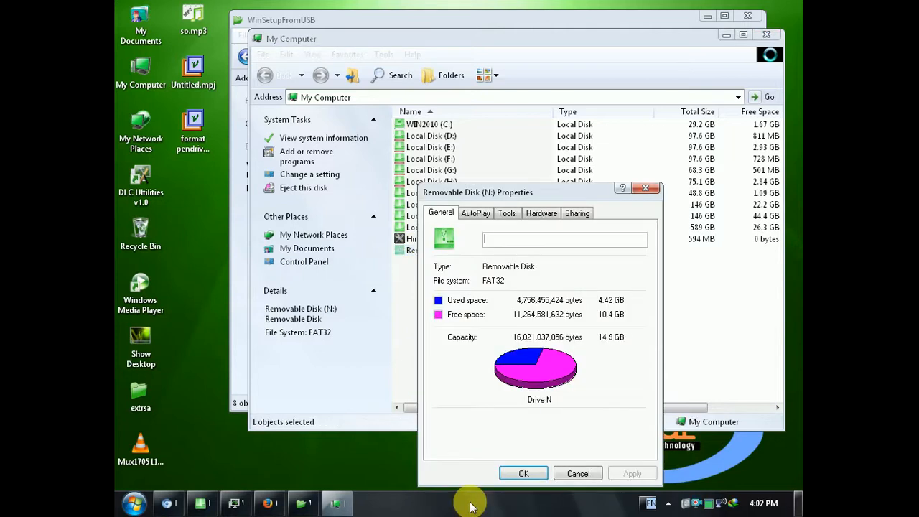
left_click(583, 475)
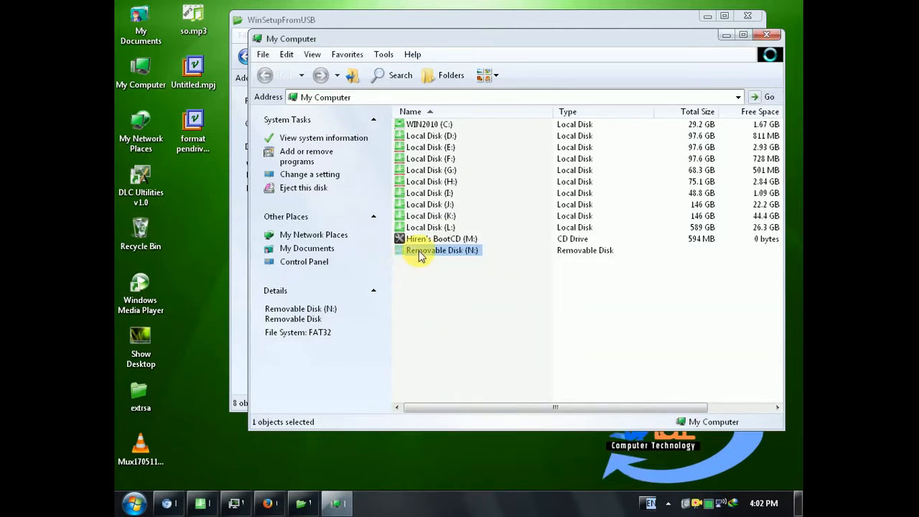
Step: Check which file systems the format options offer for Removable Disk (N:), and close them without formatting
right_click(419, 250)
left_click(448, 411)
left_click(352, 178)
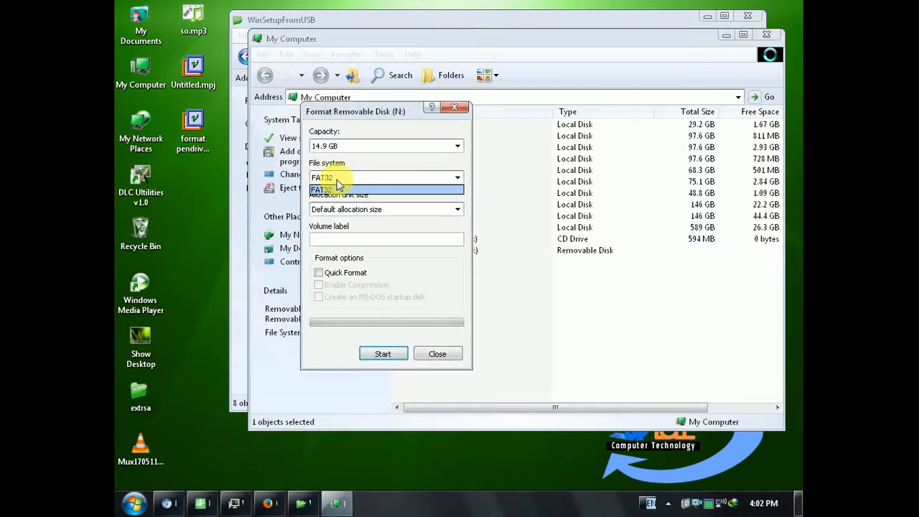
left_click(439, 352)
left_click(429, 356)
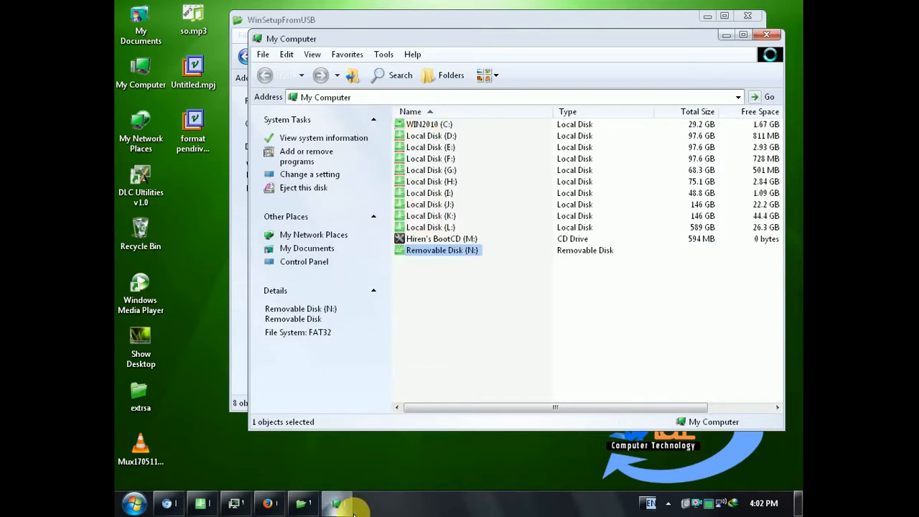
Step: Return to the WinSetupFromUSB folder, launch WinSetupFromUSB_0-2-3.exe for a brief look, close it and minimize the folder window
left_click(304, 501)
left_click(589, 224)
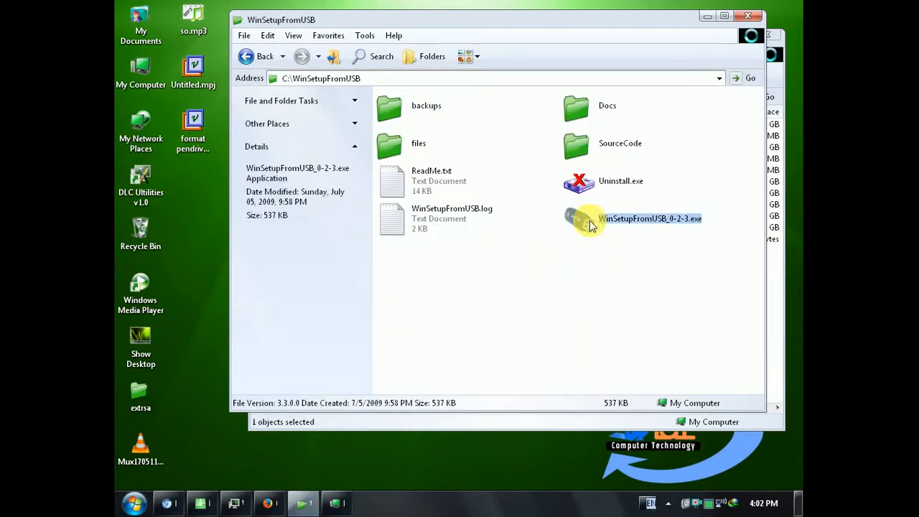
double_click(589, 224)
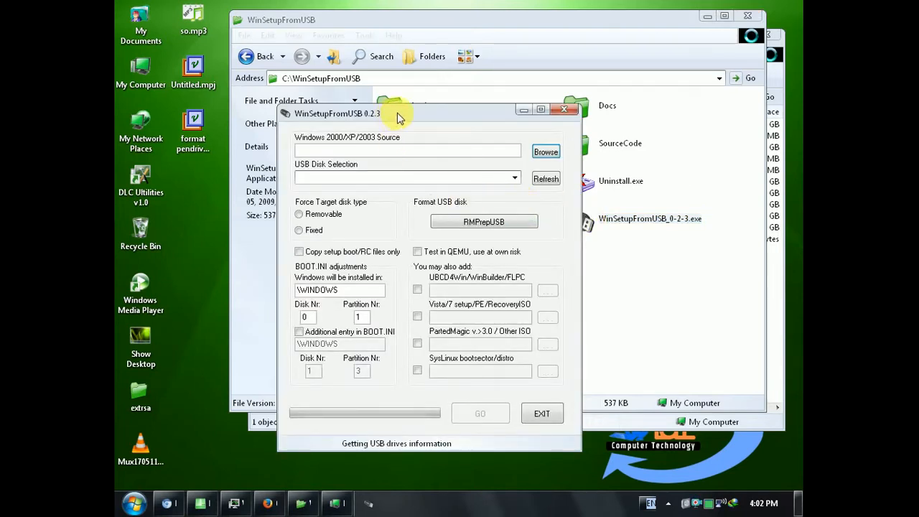
left_click(572, 109)
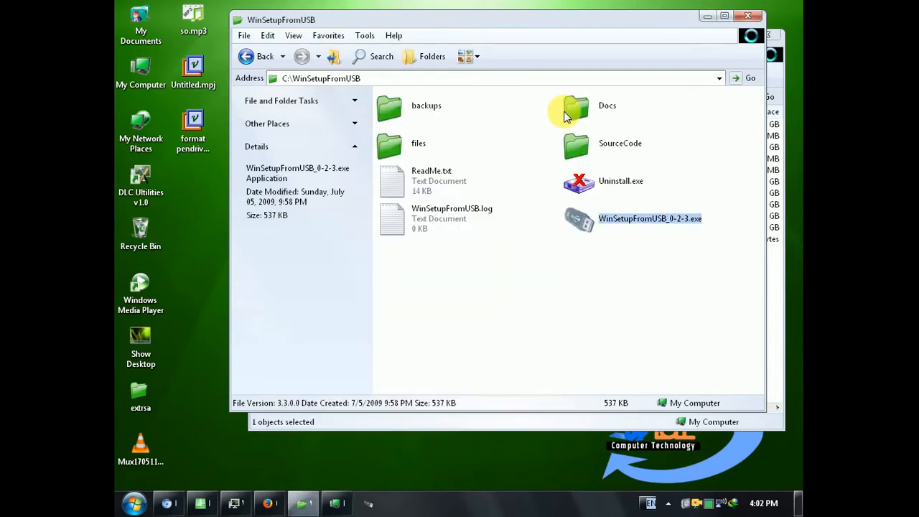
left_click(707, 16)
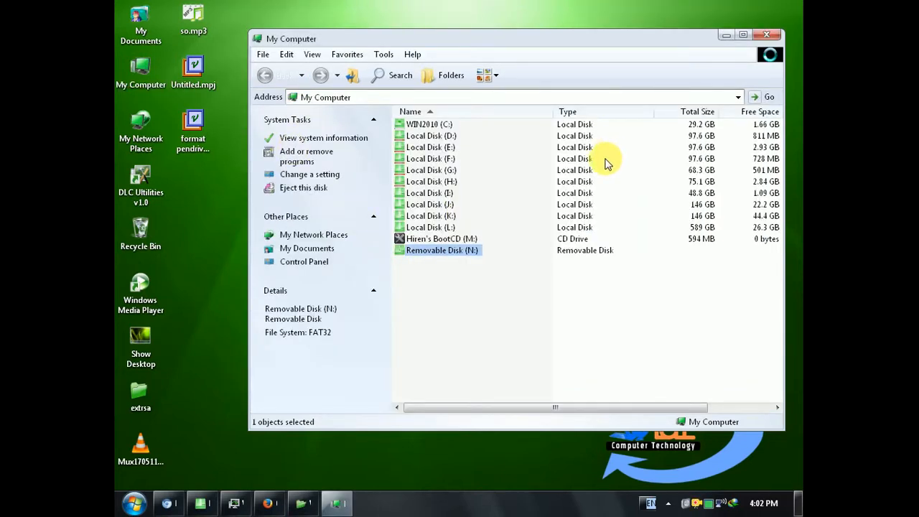
Step: Open the personal data folder on Local Disk (L:)
left_click(431, 227)
double_click(434, 228)
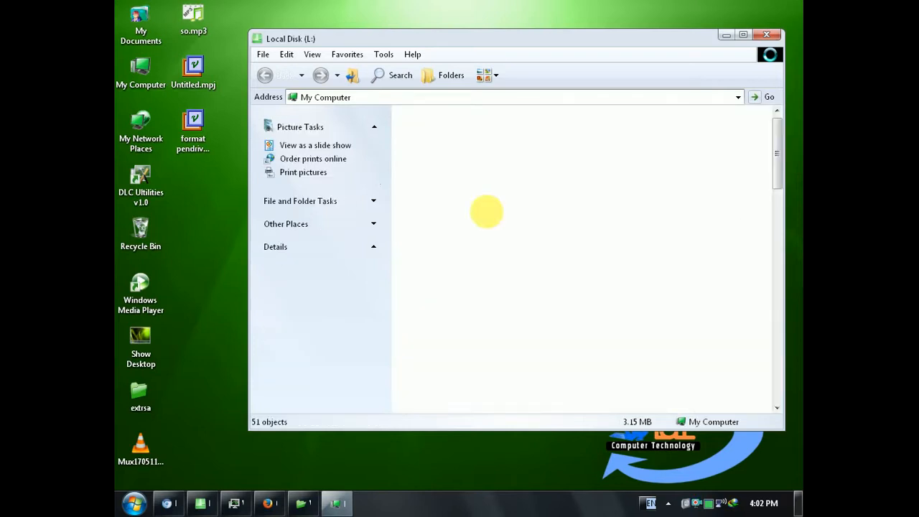
mouse_move(779, 155)
left_mouse_down()
mouse_move(778, 381)
mouse_move(776, 171)
left_mouse_up()
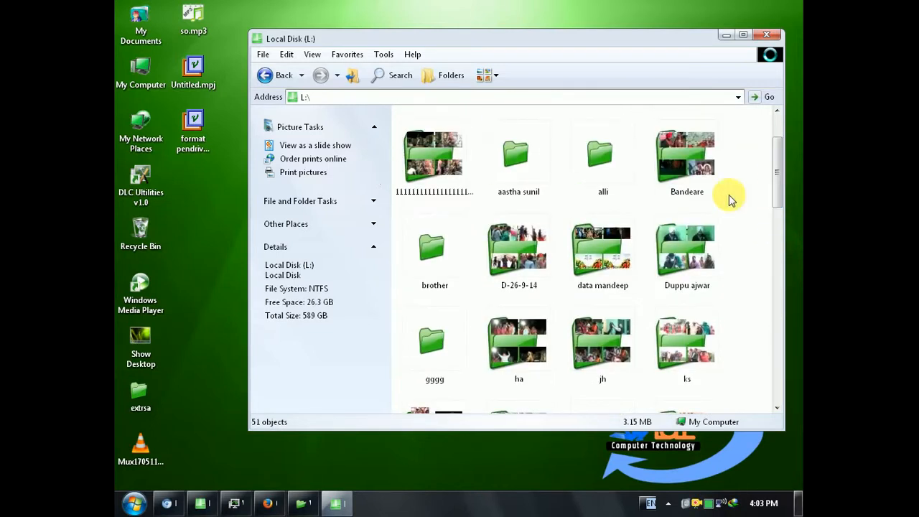
double_click(614, 261)
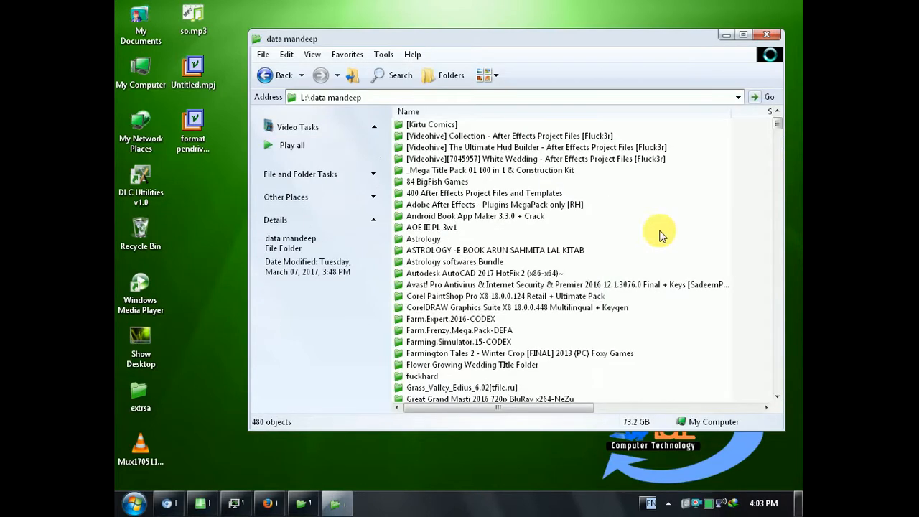
Step: Copy the DriverPack_17.6.13_Offline.iso file at the end of the folder's file list
left_click_drag(782, 125, 775, 400)
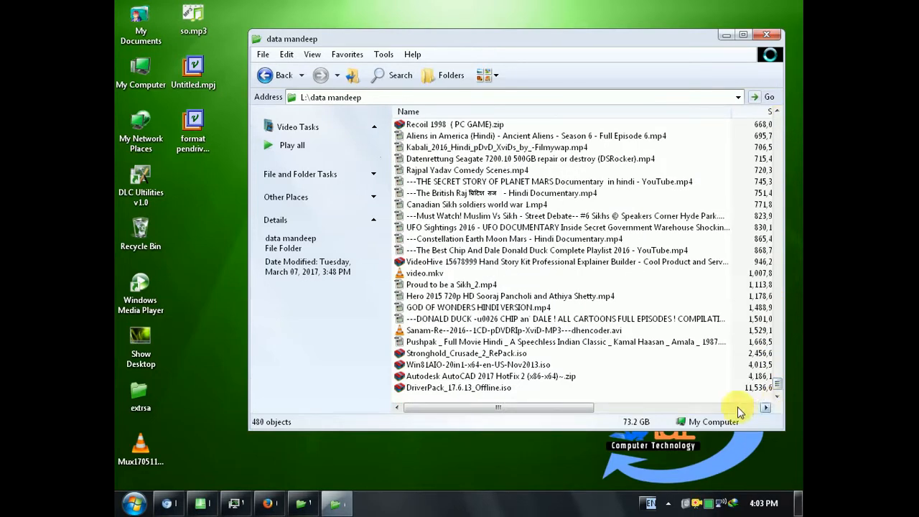
left_click_drag(566, 401, 481, 399)
left_click(483, 391)
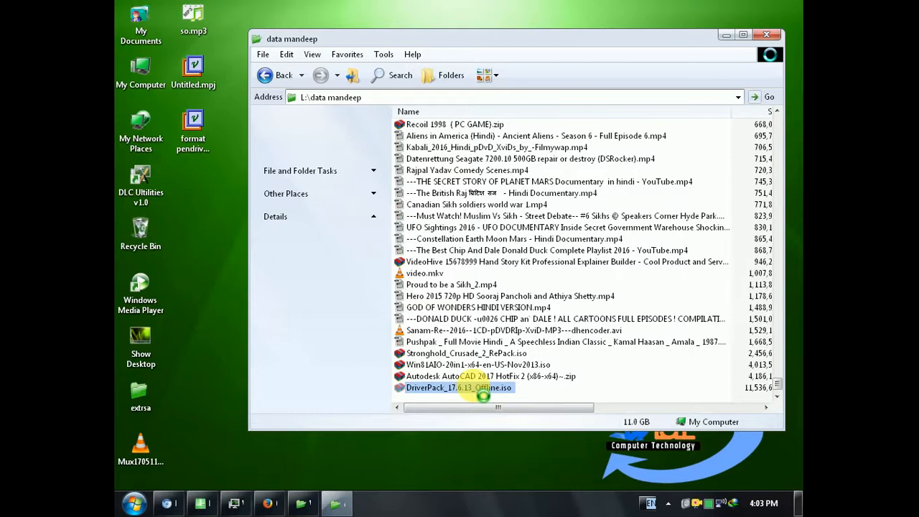
right_click(483, 393)
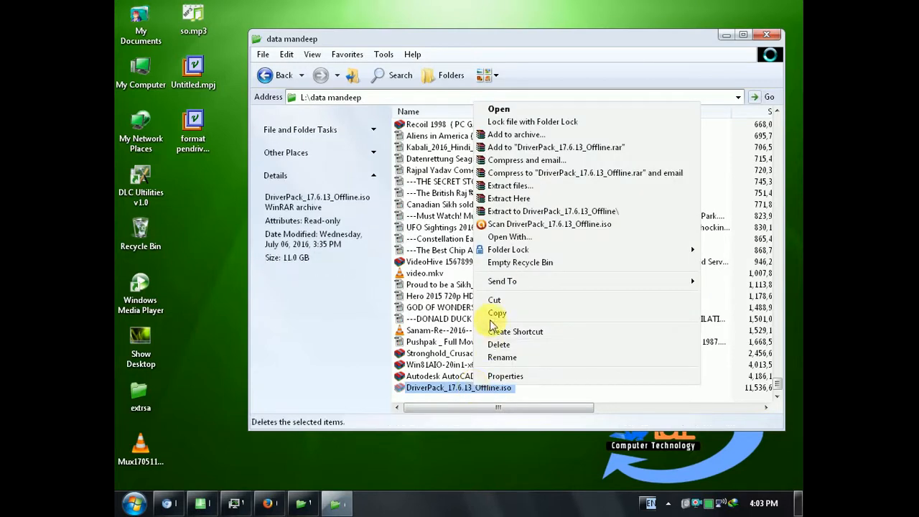
left_click(503, 311)
Step: Open Removable Disk (N:) in a separate My Computer window moved clear of the desktop icons
double_click(136, 69)
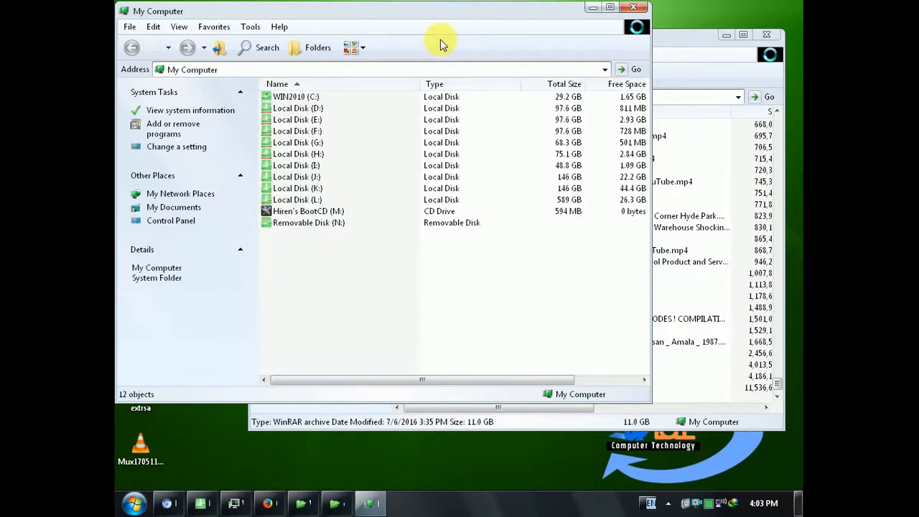
left_click_drag(468, 16, 613, 31)
double_click(449, 237)
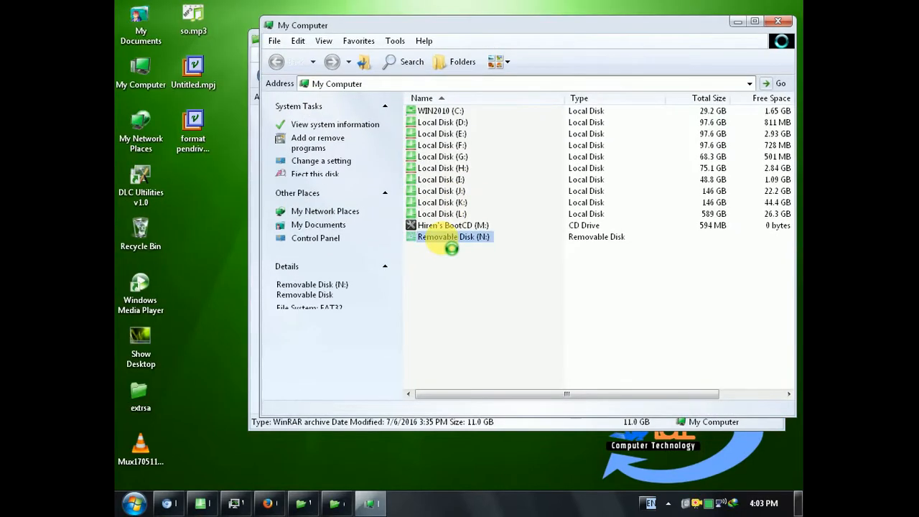
Step: Try to paste the copied DriverPack ISO onto Removable Disk (N:), and cancel and close the TeraCopy transfer
left_click(506, 216)
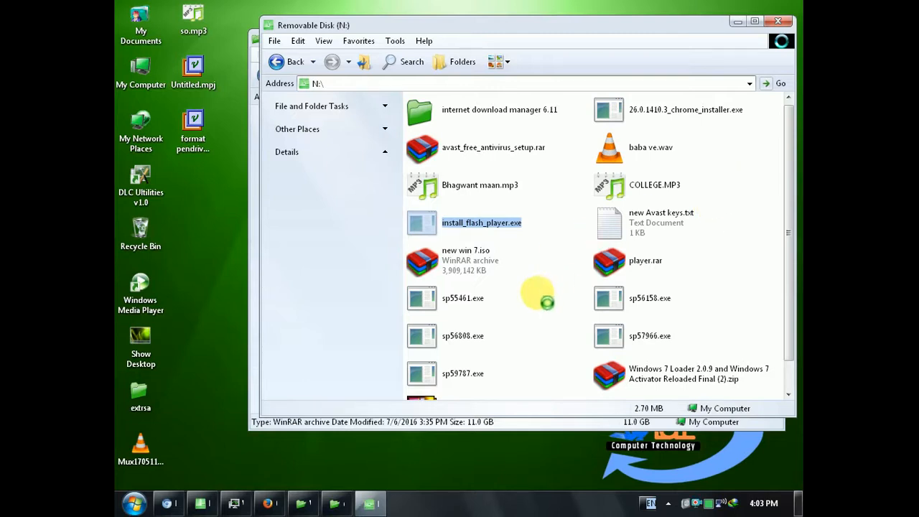
left_click(747, 269)
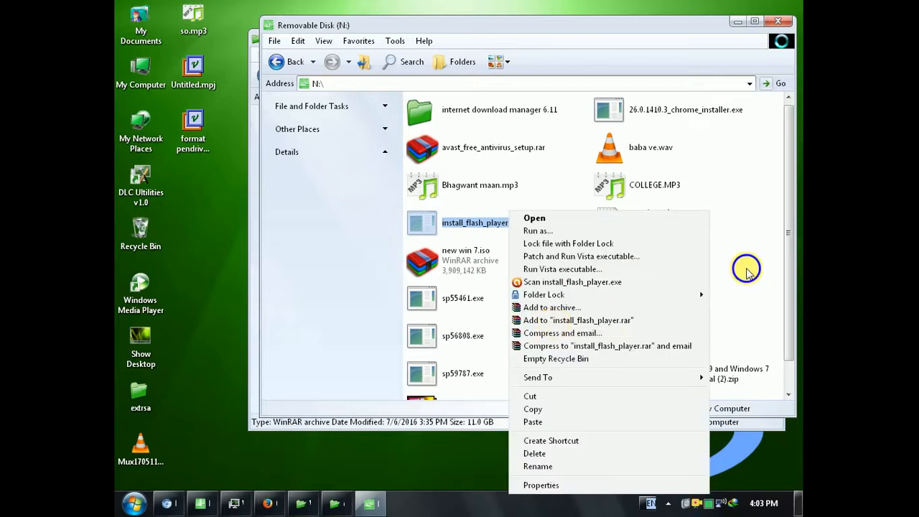
right_click(748, 268)
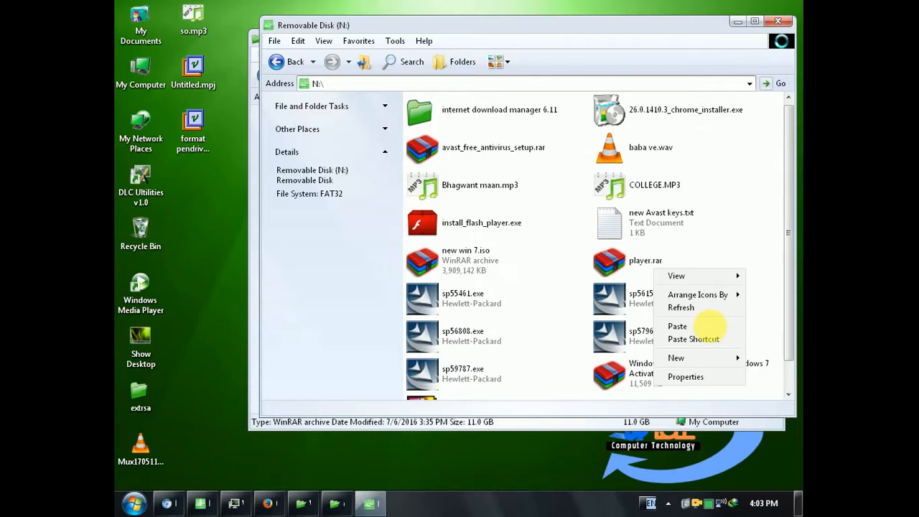
left_click(711, 328)
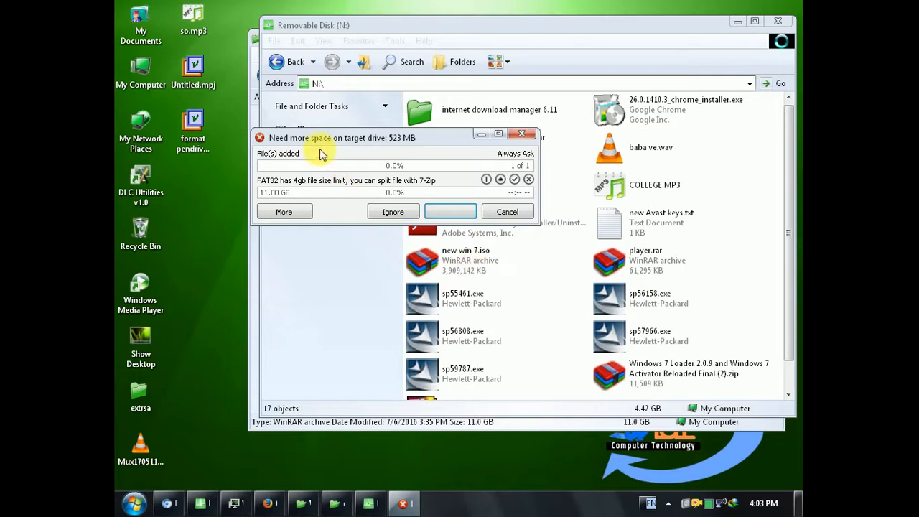
left_click_drag(373, 160, 390, 179)
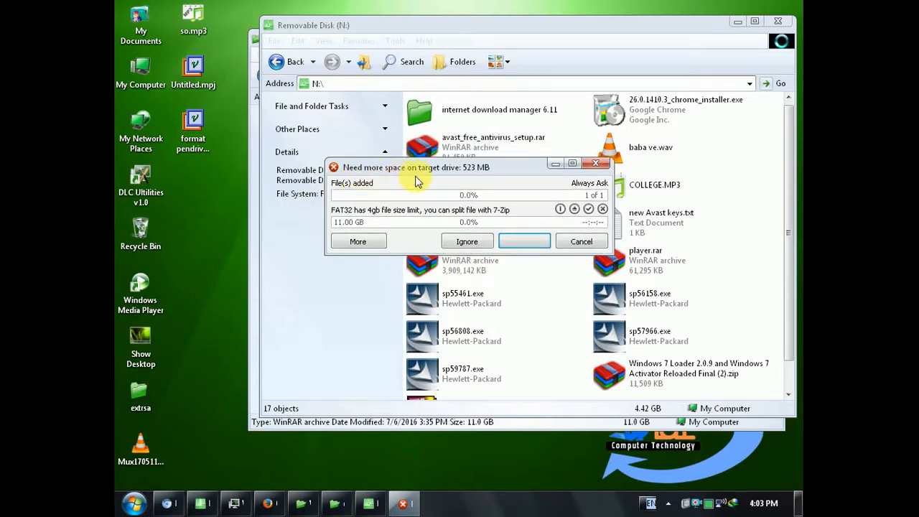
left_click(564, 241)
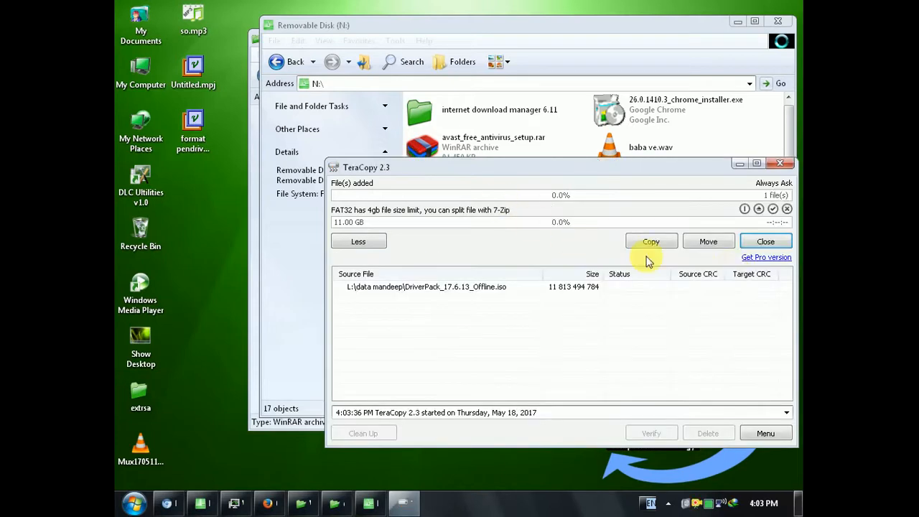
left_click(757, 241)
Step: Quick-format Removable Disk (N:) as FAT32 with the default allocation size, and close the format dialog
left_click(276, 61)
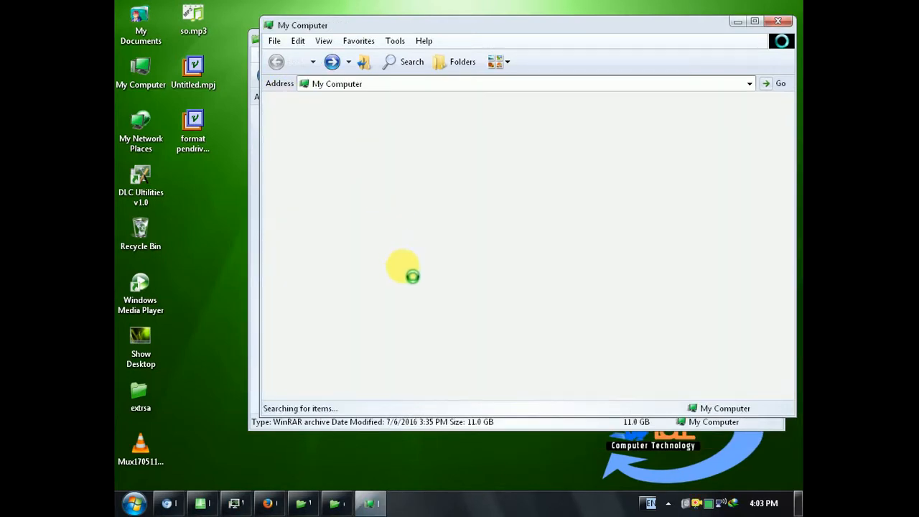
left_click(428, 236)
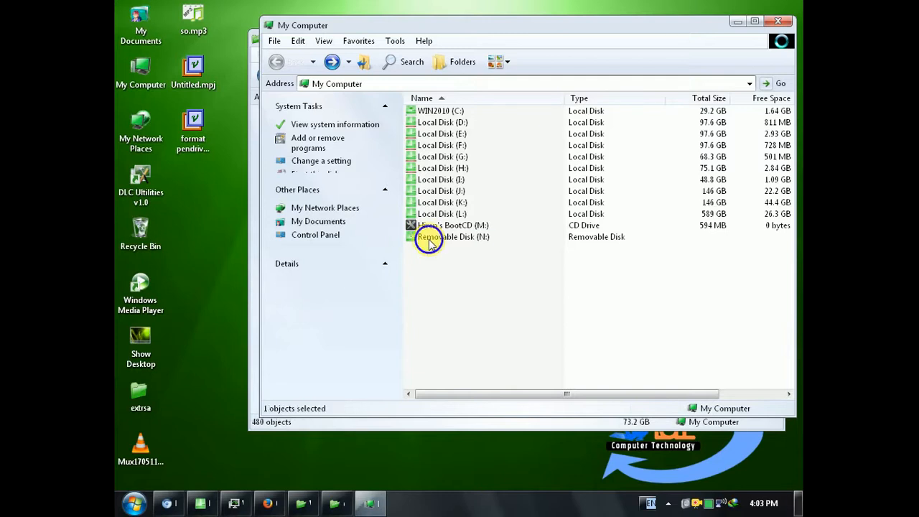
right_click(436, 244)
left_click(443, 401)
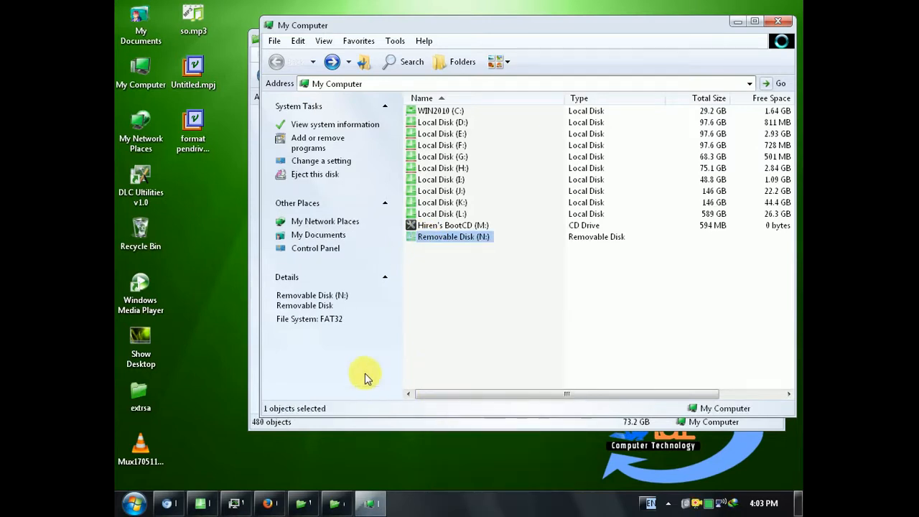
left_click(331, 259)
left_click(386, 340)
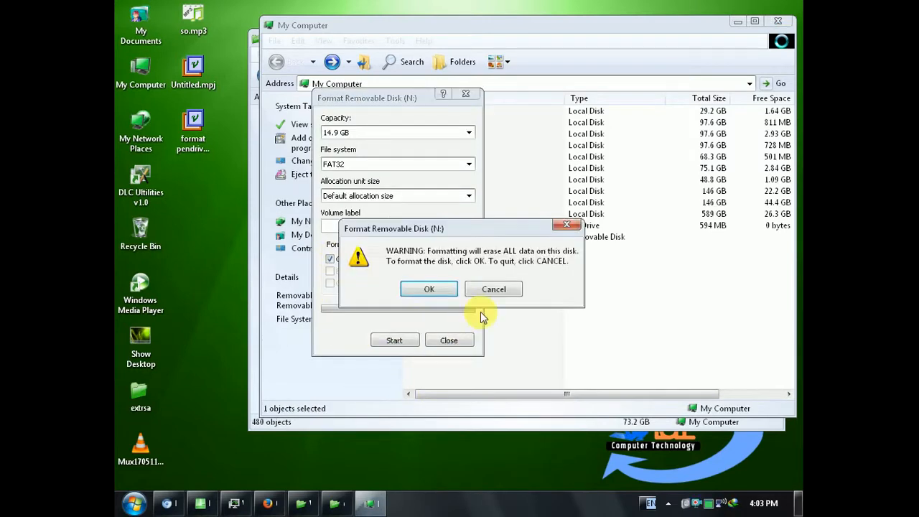
left_click(428, 289)
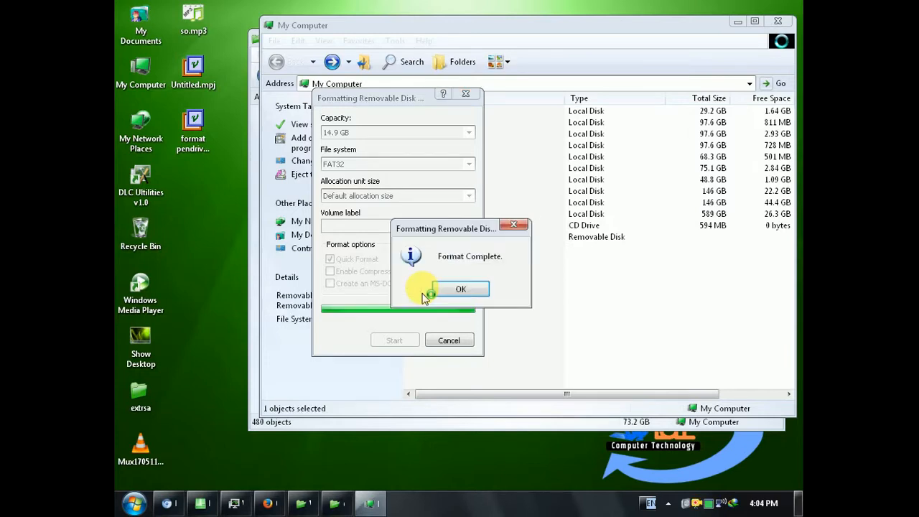
left_click(447, 288)
left_click(447, 342)
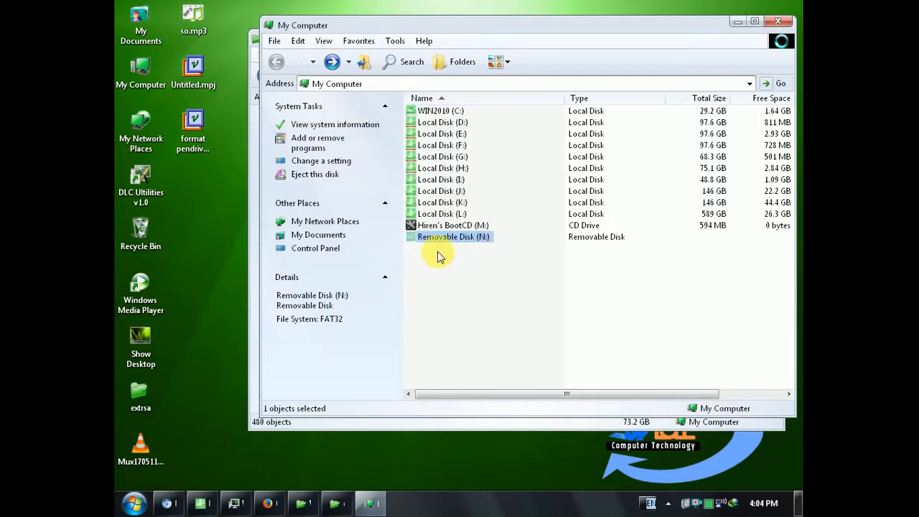
Step: Try to paste the copied DriverPack ISO onto the freshly formatted Removable Disk (N:), and close the TeraCopy transfer
double_click(440, 238)
right_click(529, 231)
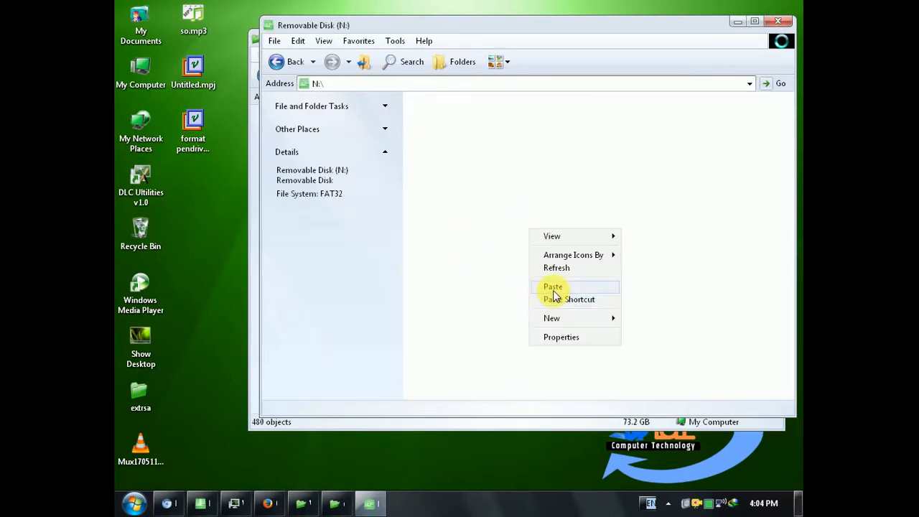
left_click(549, 289)
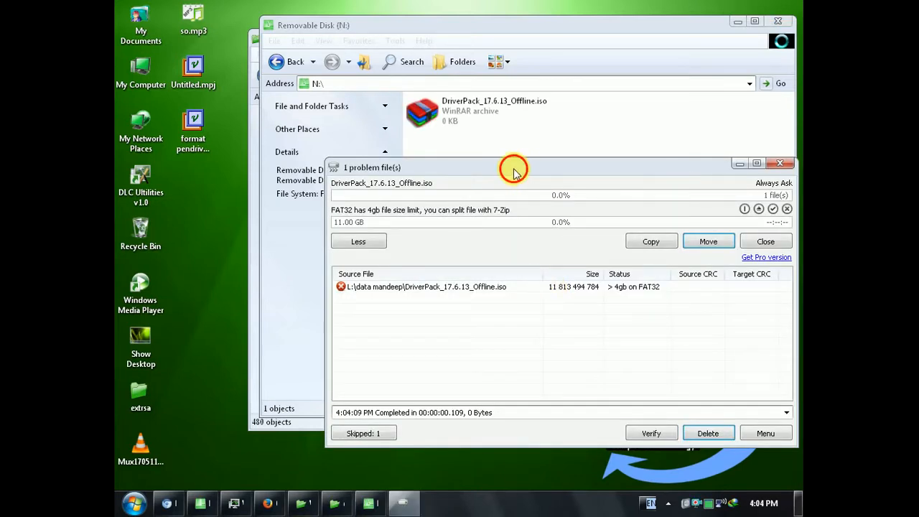
left_click_drag(516, 173, 414, 167)
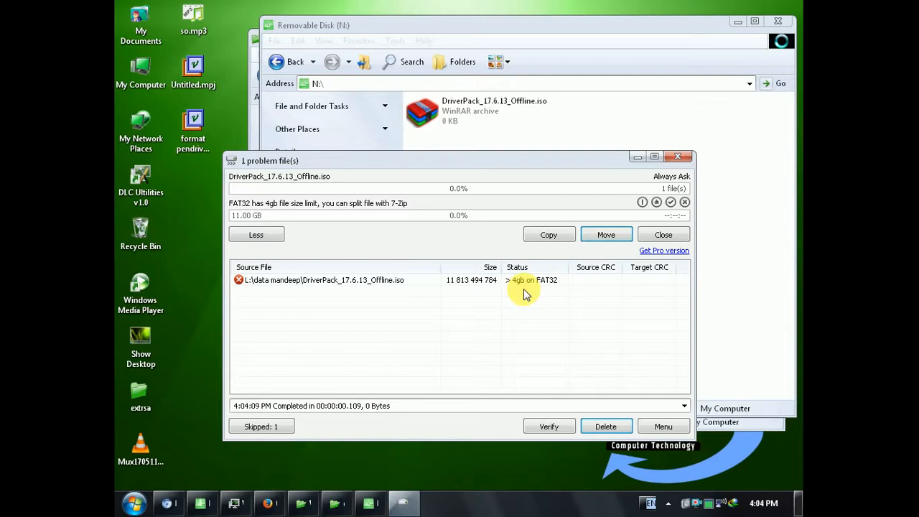
left_click(662, 235)
Step: Launch WinSetupFromUSB_0-2-3.exe from the WinSetupFromUSB folder and open its RMPrepUSB formatting tool
left_click(329, 506)
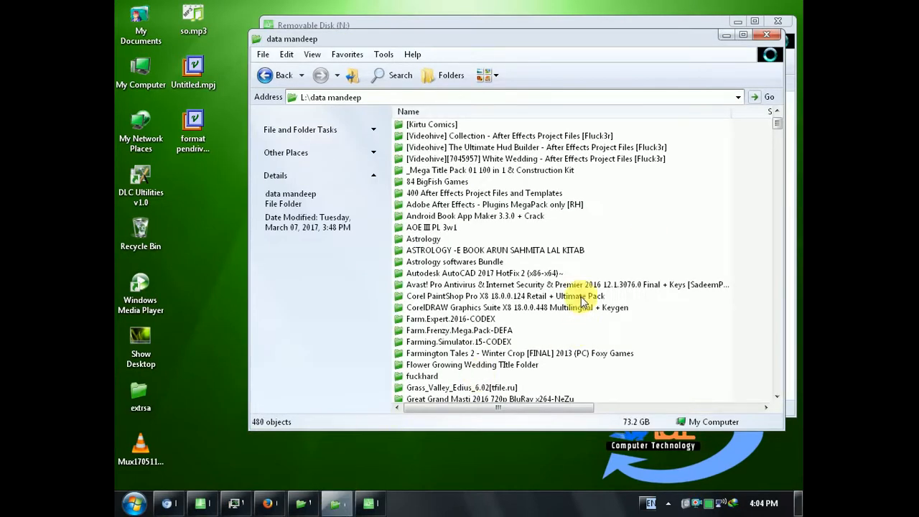
left_click(308, 506)
left_click(600, 225)
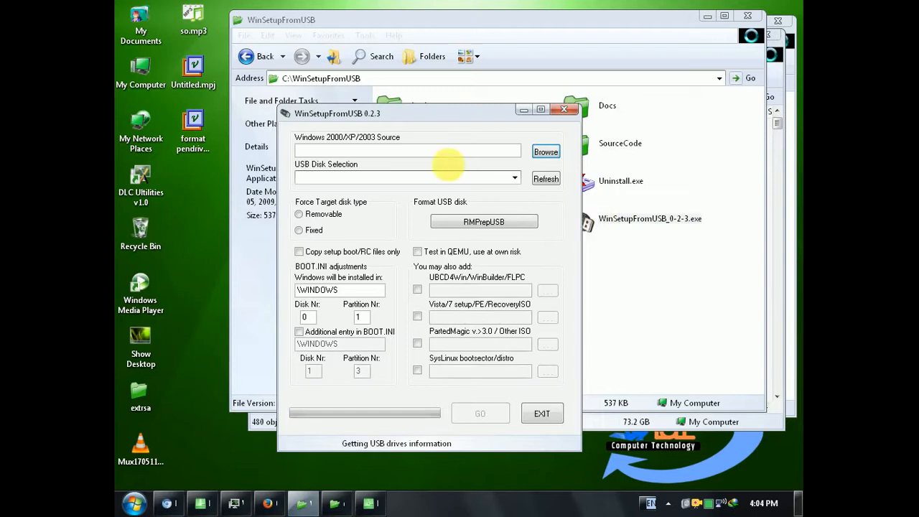
left_click_drag(435, 117, 569, 88)
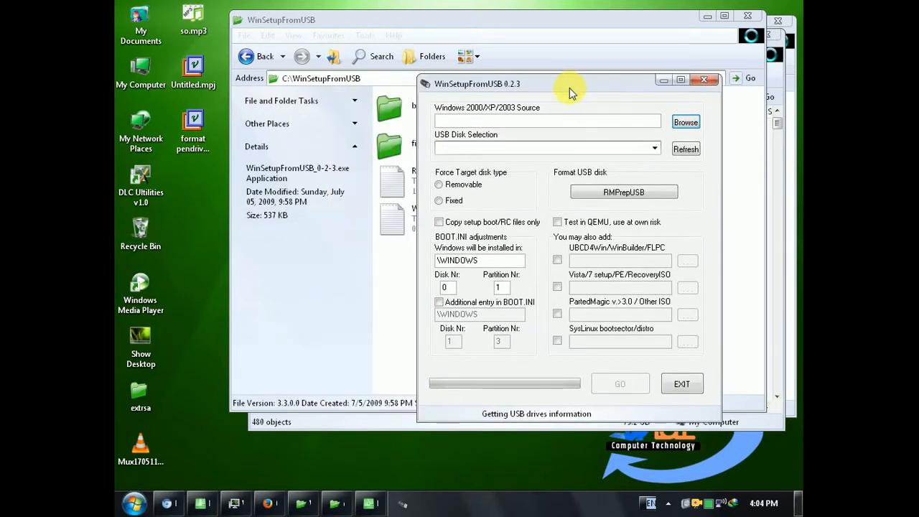
left_click(611, 201)
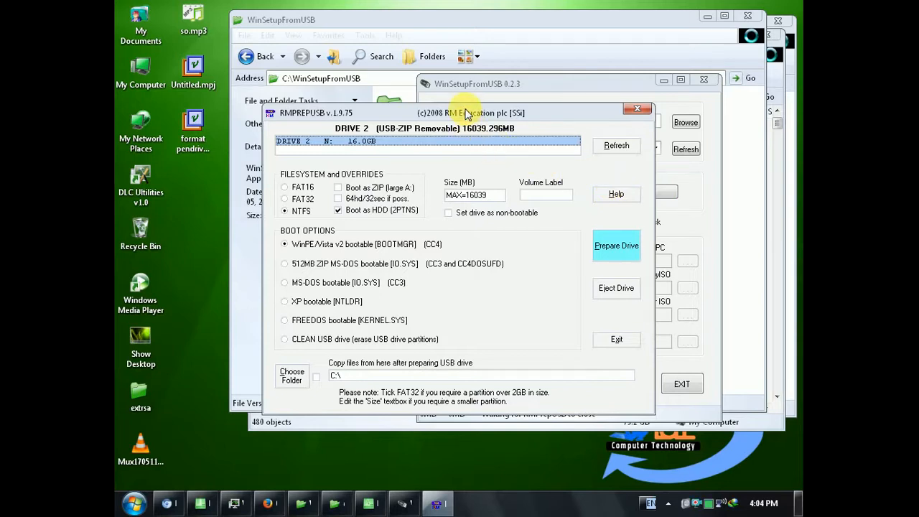
Step: Prepare the 16 GB drive N: as an NTFS, WinPE/Vista v2 bootable drive booting as HDD, labelled RMPREPUSB, and confirm the format commands
left_click(593, 233)
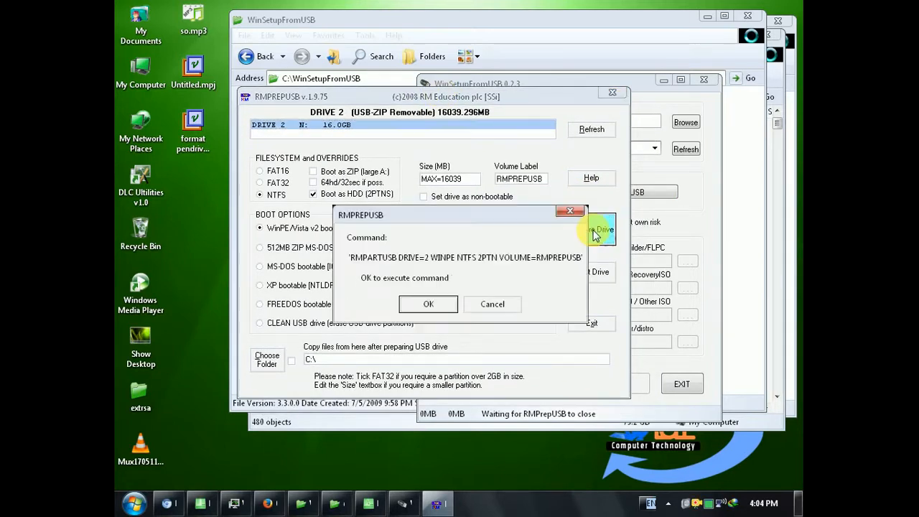
left_click(437, 305)
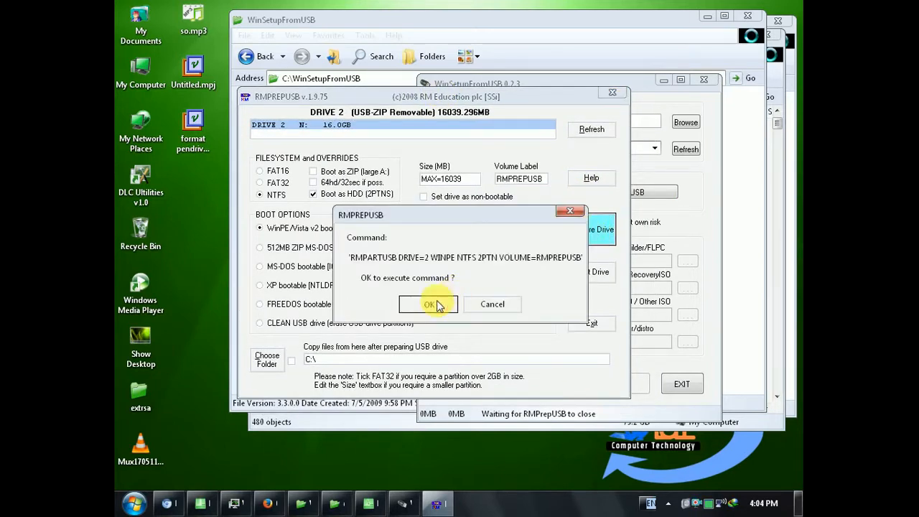
left_click(428, 303)
mouse_move(327, 105)
left_mouse_down()
mouse_move(441, 276)
mouse_move(442, 293)
left_mouse_up()
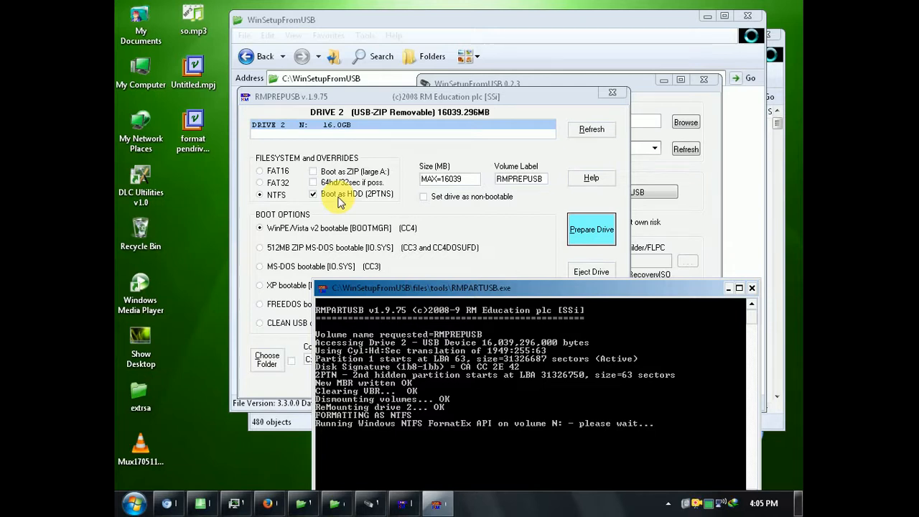
left_click_drag(377, 282, 254, 112)
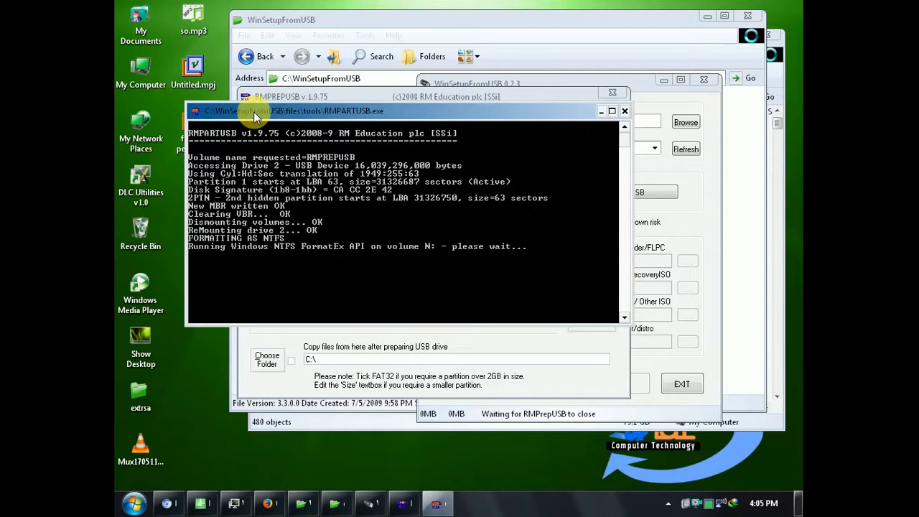
left_click_drag(255, 112, 262, 85)
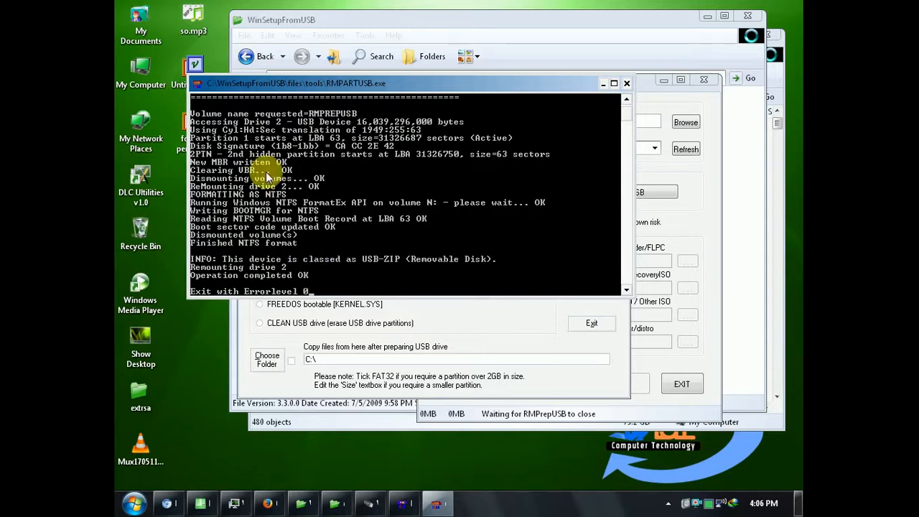
Step: Check the file system and capacity in the properties of the RMPREPUSB (N:) drive from a new My Computer window
double_click(141, 71)
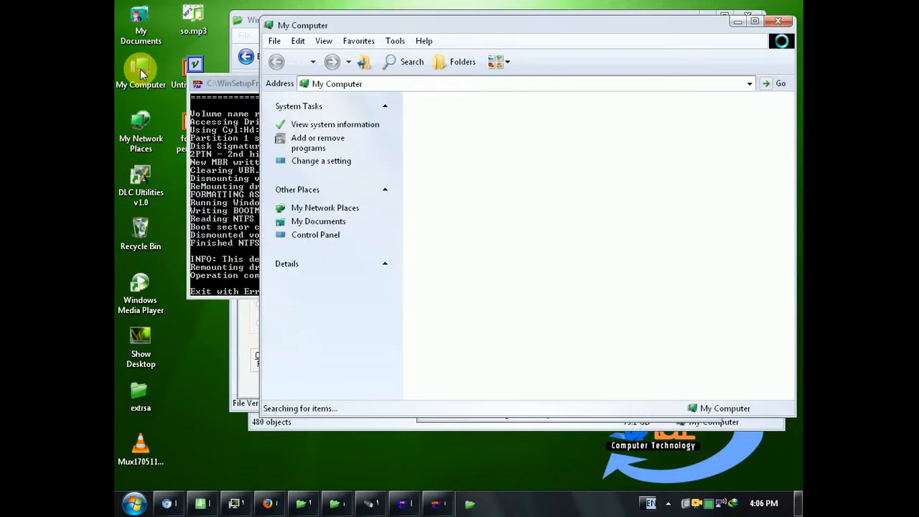
left_click(454, 240)
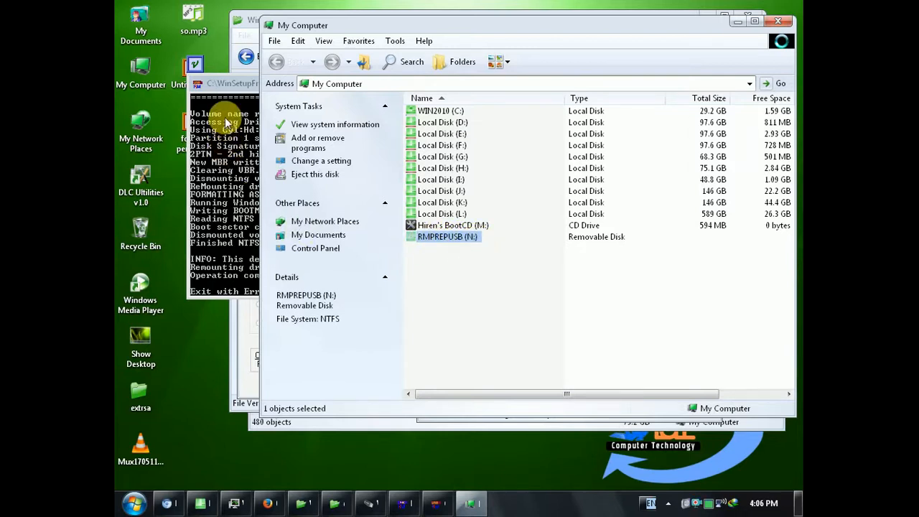
right_click(424, 241)
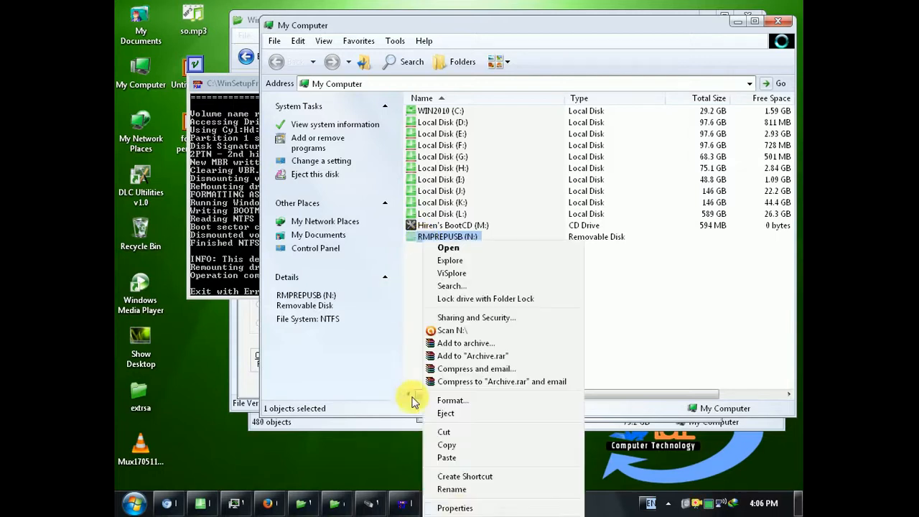
left_click(431, 505)
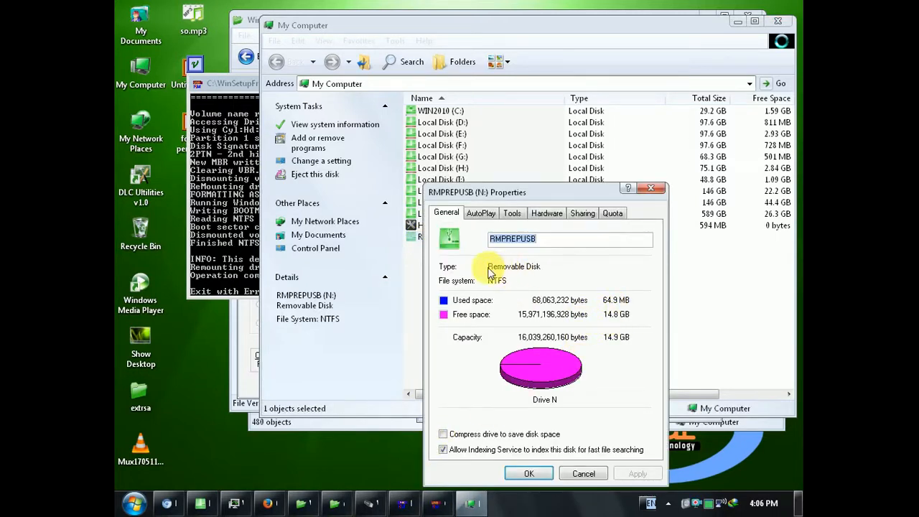
left_click(583, 473)
Step: Open the RMPREPUSB (N:) drive, review its properties from inside the folder, and minimize the window
double_click(442, 242)
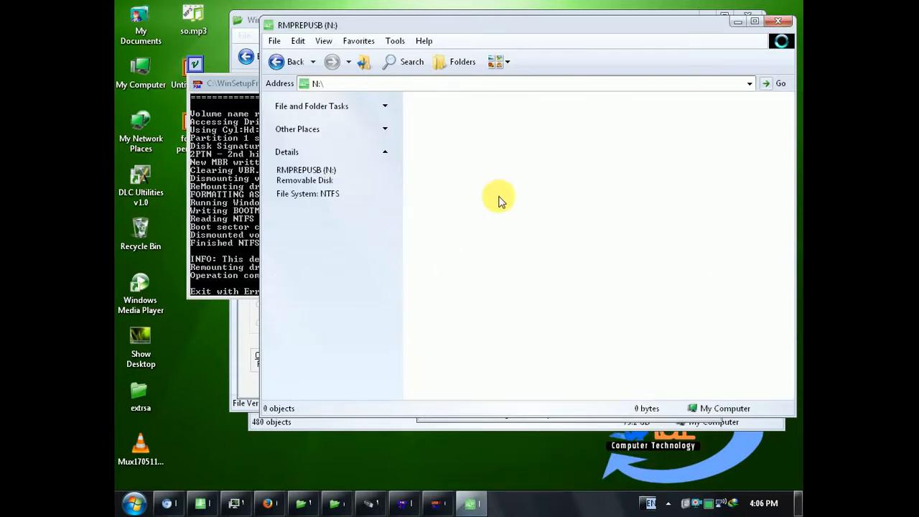
right_click(504, 192)
left_click(531, 302)
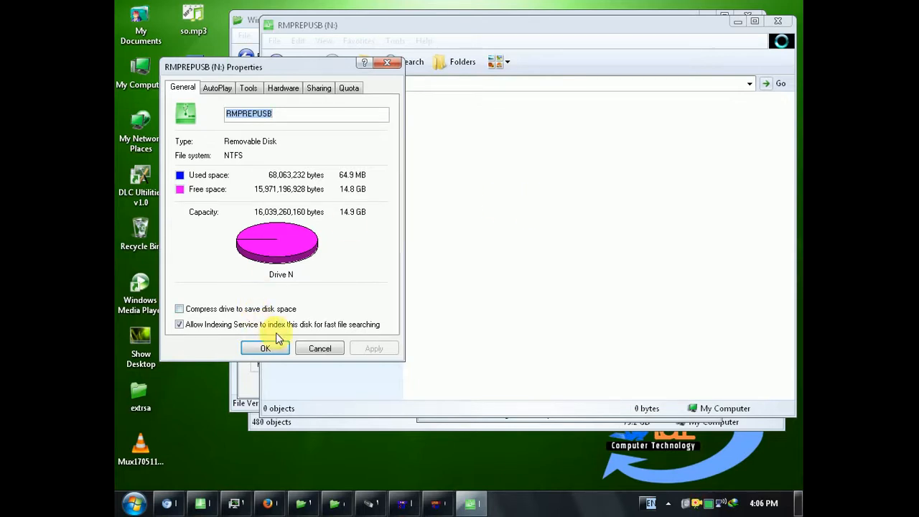
left_click(316, 349)
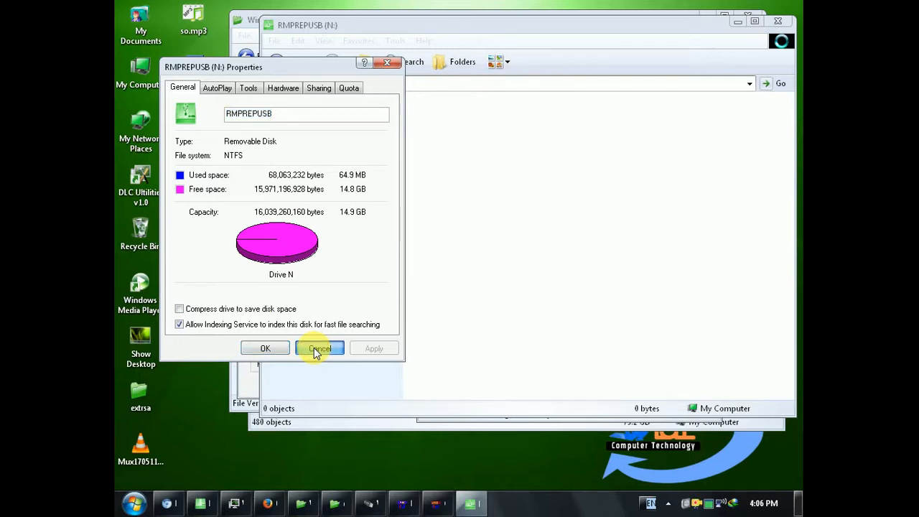
left_click(733, 23)
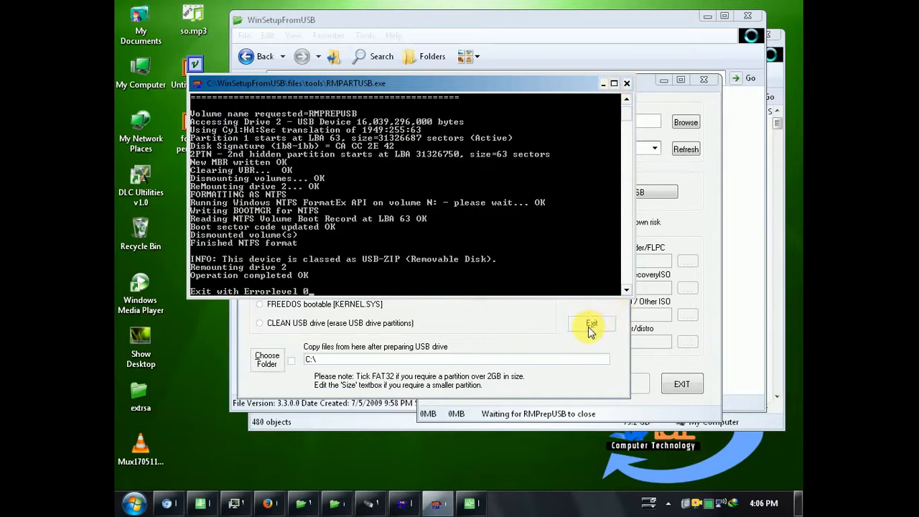
Step: Return to the personal data folder on L:, dismiss the End Program prompt, and copy DriverPack_17.6.13_Offline.iso at the end of the list
left_click(732, 318)
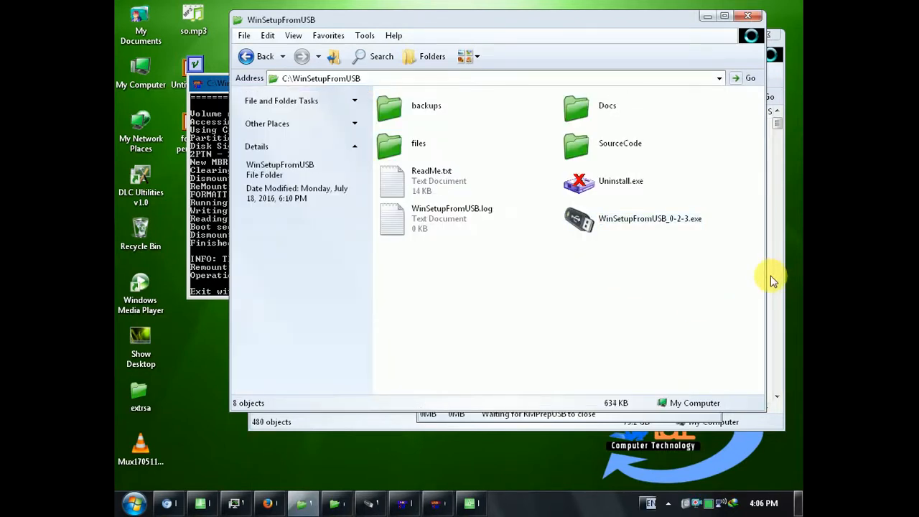
left_click(772, 282)
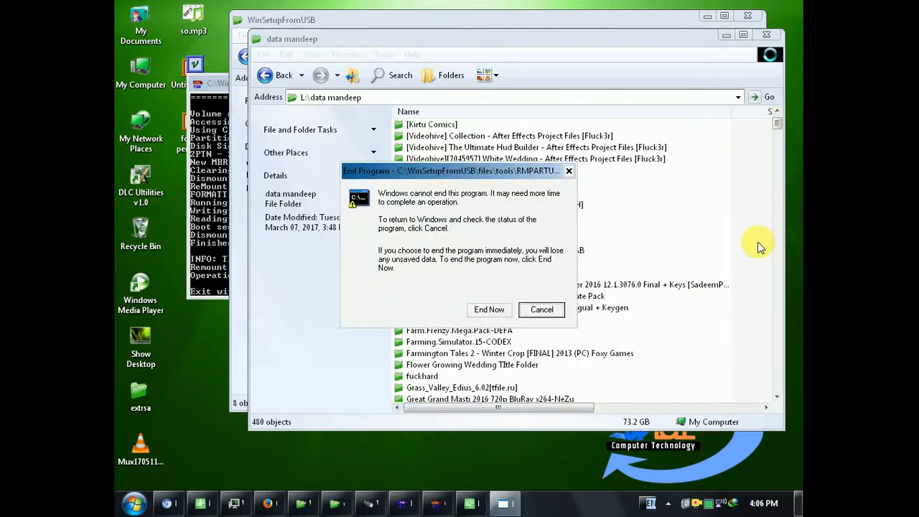
left_click(538, 310)
left_click_drag(776, 129, 790, 388)
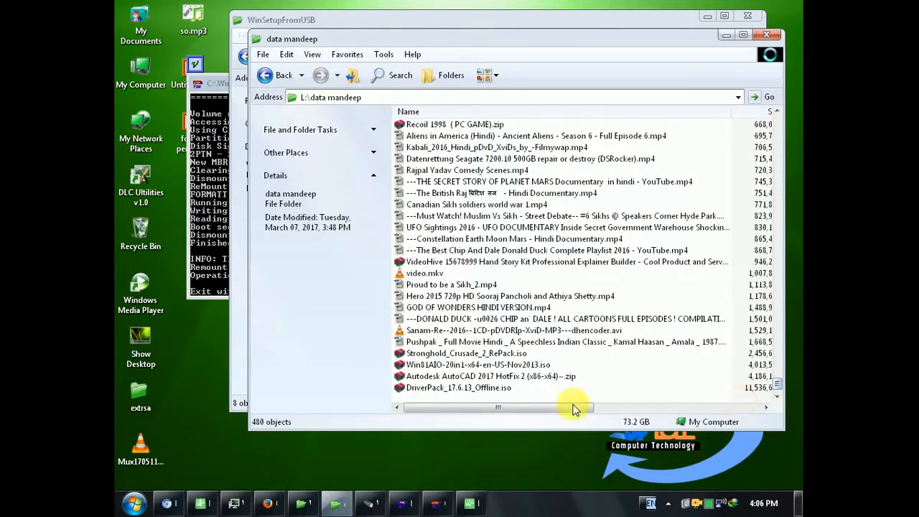
left_click(494, 389)
right_click(494, 389)
left_click(528, 317)
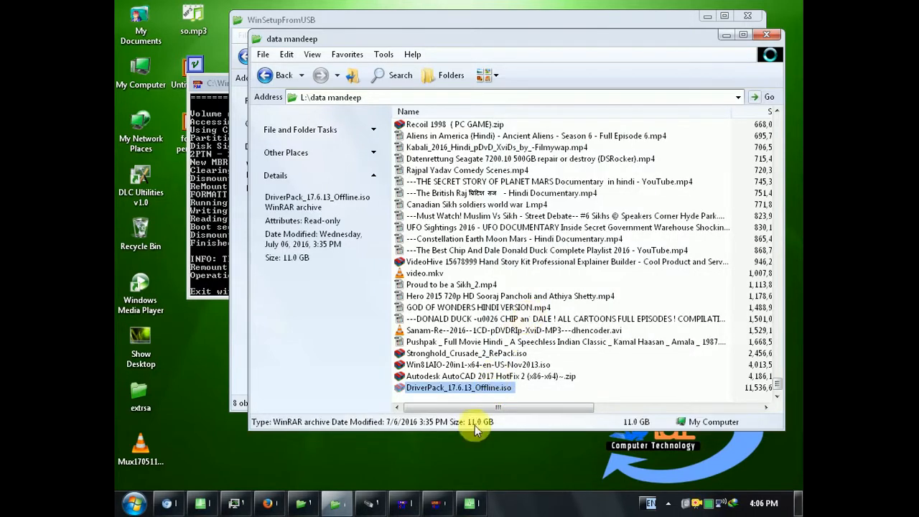
Step: Open the RMPREPUSB (N:) drive in a new My Computer window, paste the DriverPack ISO, and move the TeraCopy window aside
left_click(300, 504)
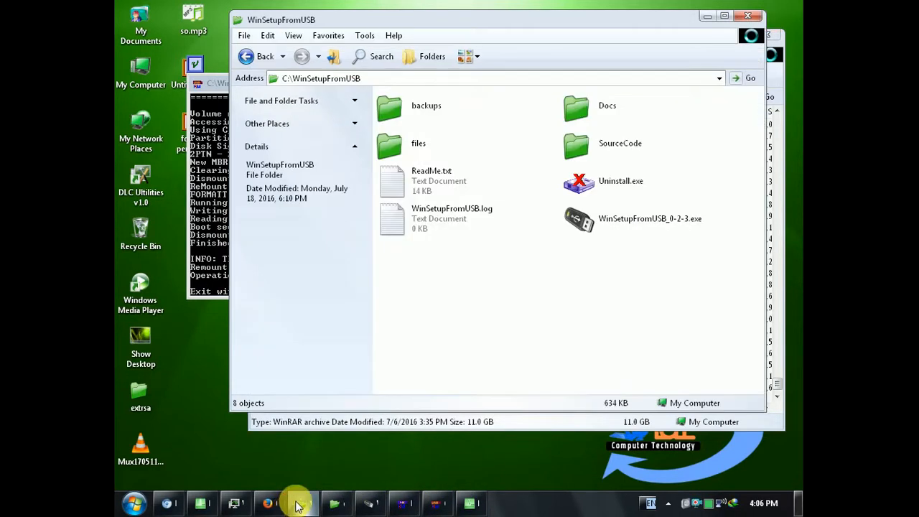
double_click(140, 72)
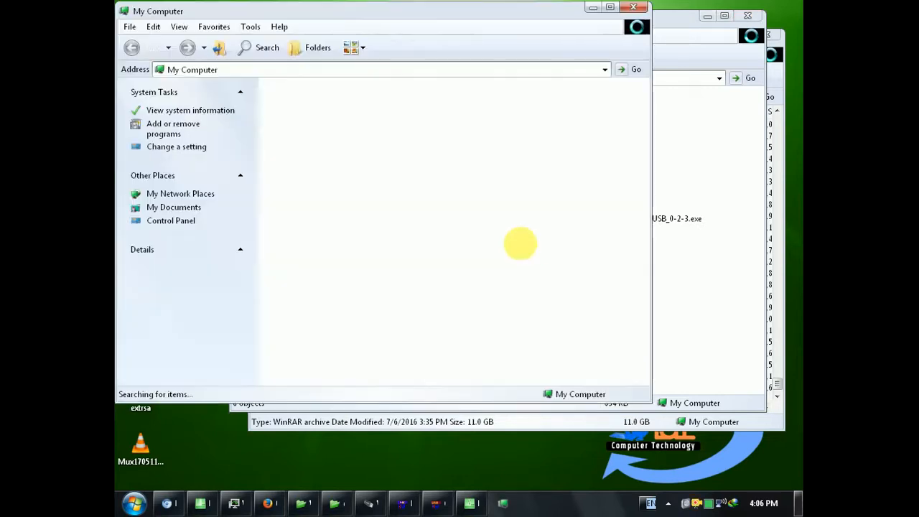
left_click(321, 223)
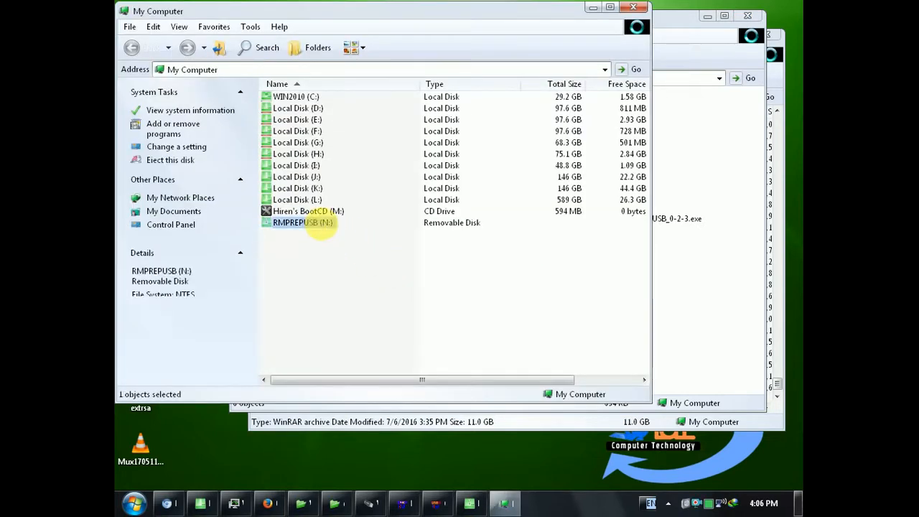
double_click(321, 224)
right_click(395, 213)
left_click(418, 273)
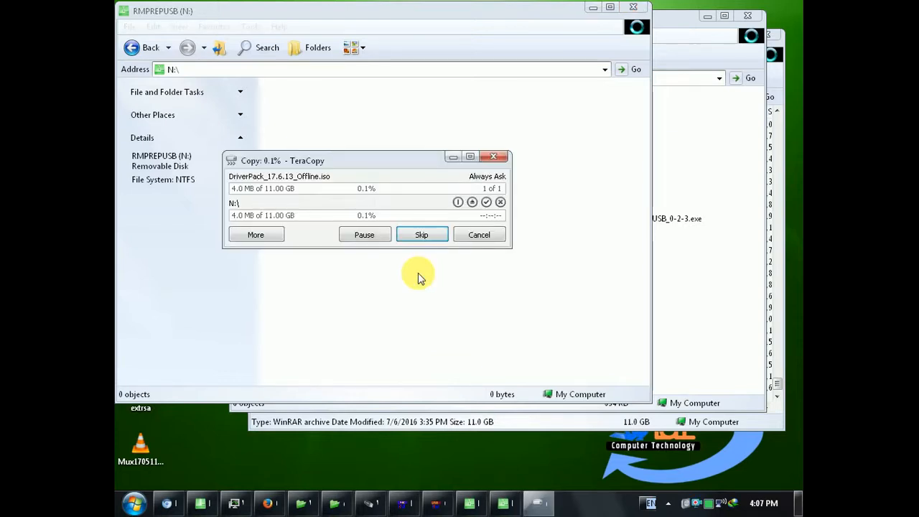
left_click_drag(373, 160, 483, 161)
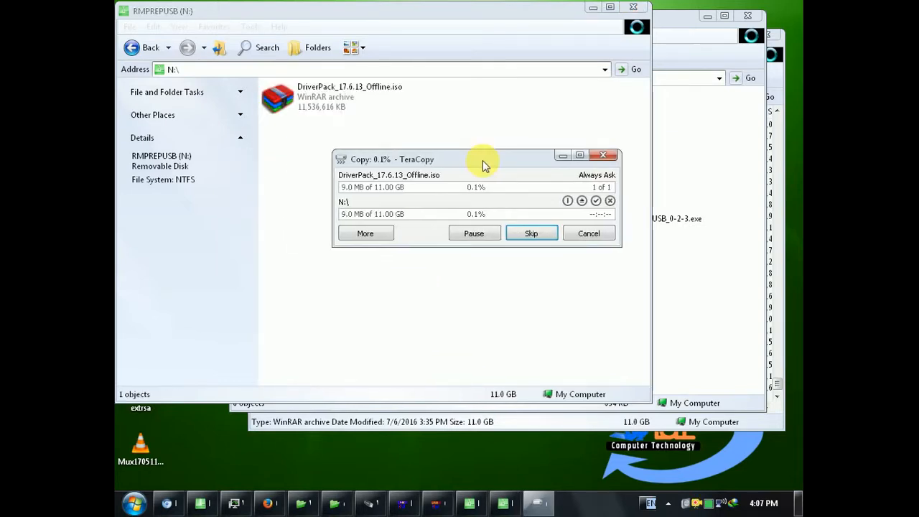